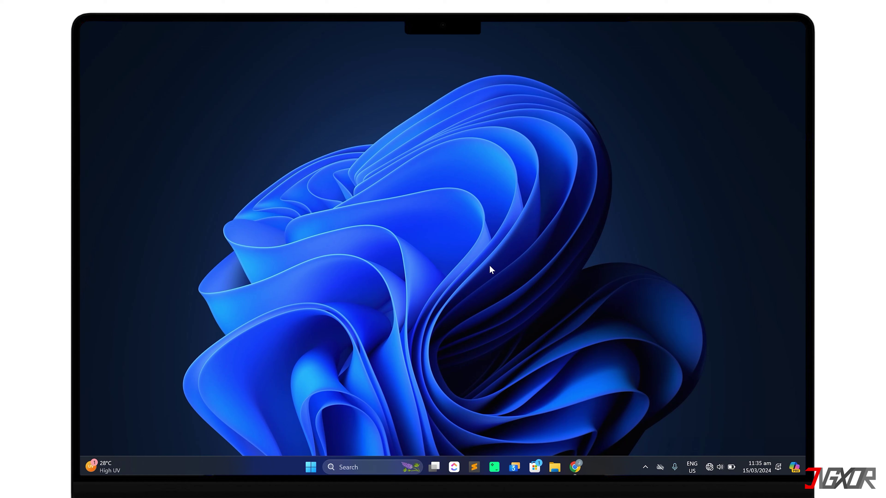
# - Turn Wi-Fi on from Quick Settings and load google.com in the browser
pyautogui.click(709, 466)
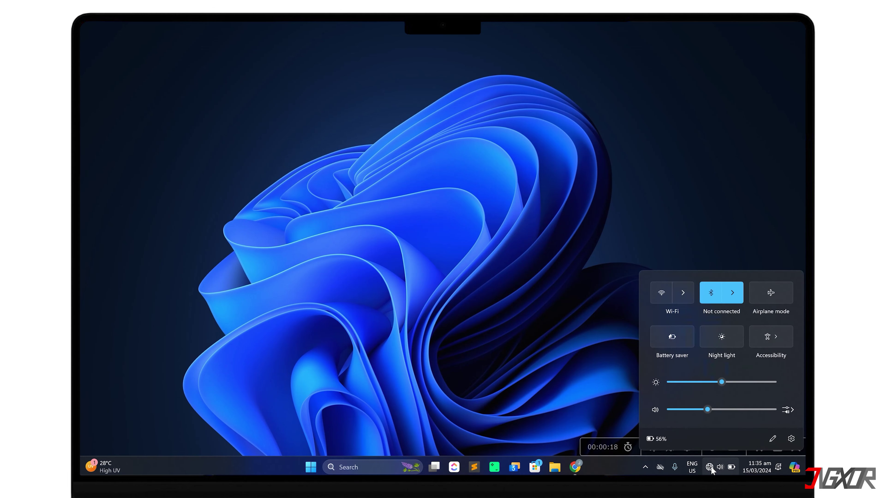
pyautogui.click(677, 295)
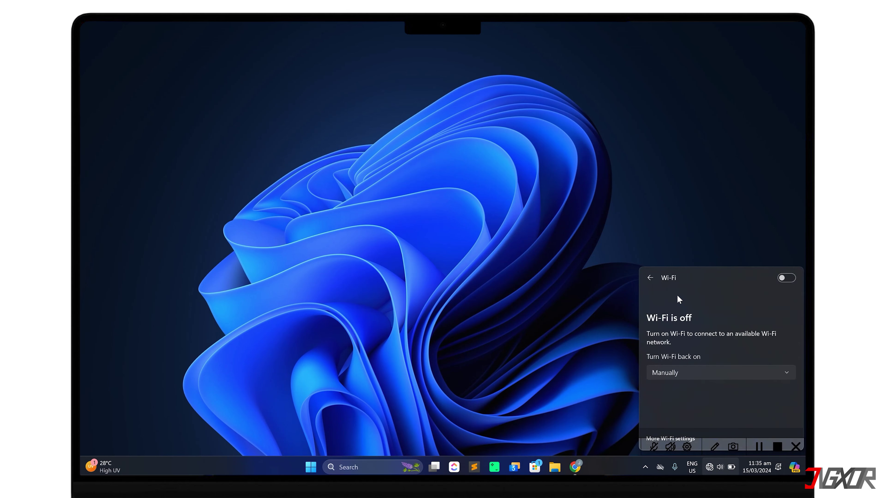
pyautogui.click(783, 278)
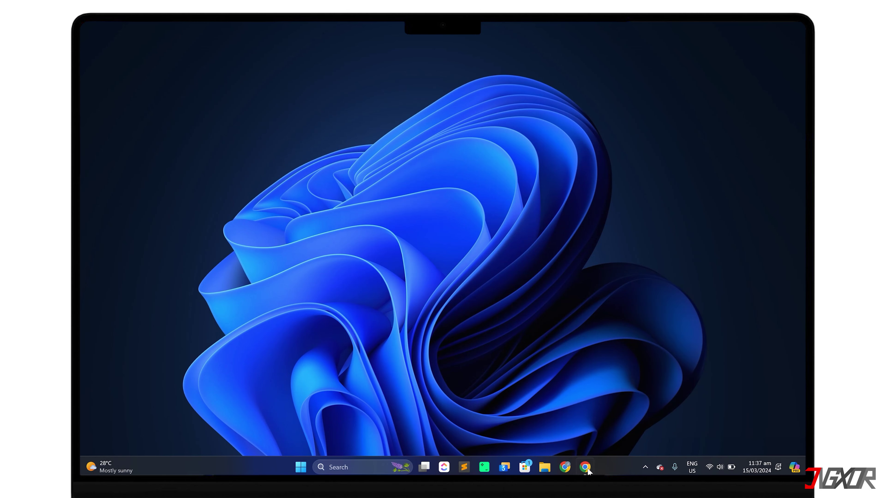
pyautogui.write('google.com')
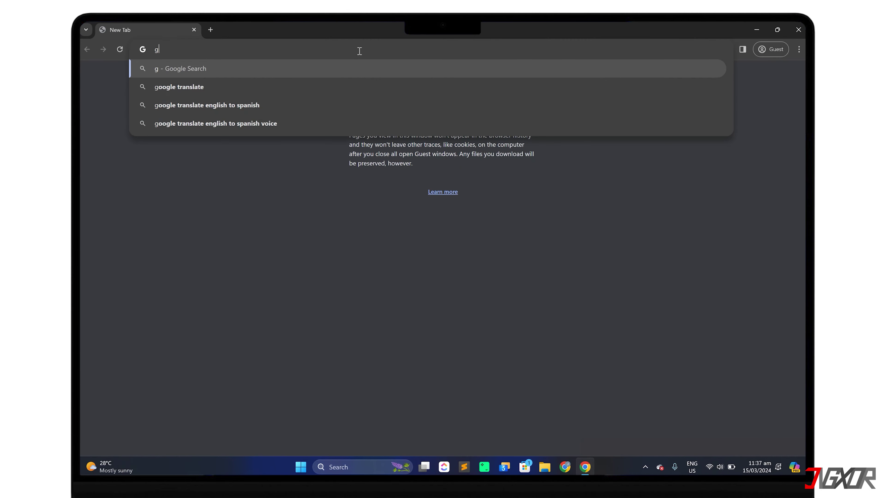
pyautogui.press('Return')
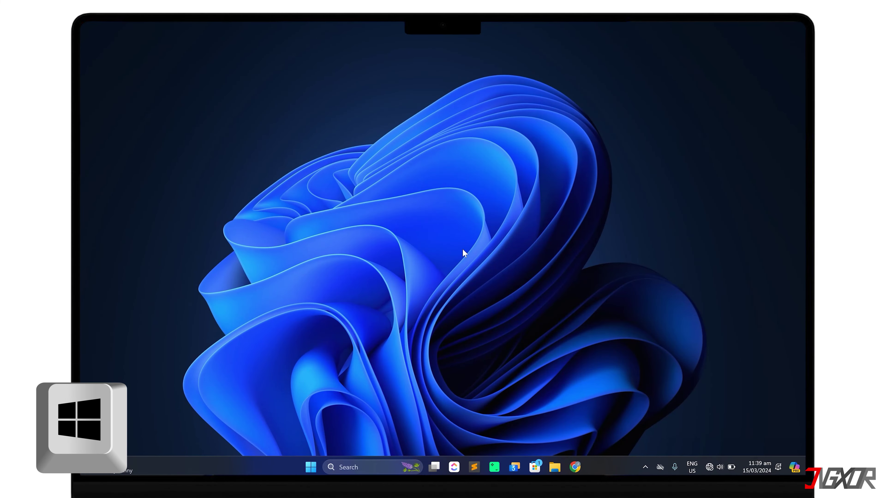
# - Open View network connections, then disable and re-enable the Ethernet 2 adapter
pyautogui.write('view netw')
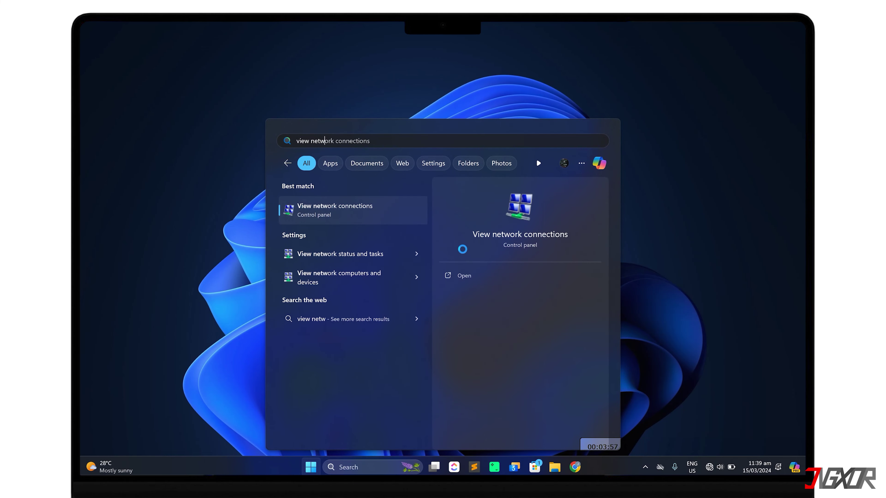
pyautogui.press('Return')
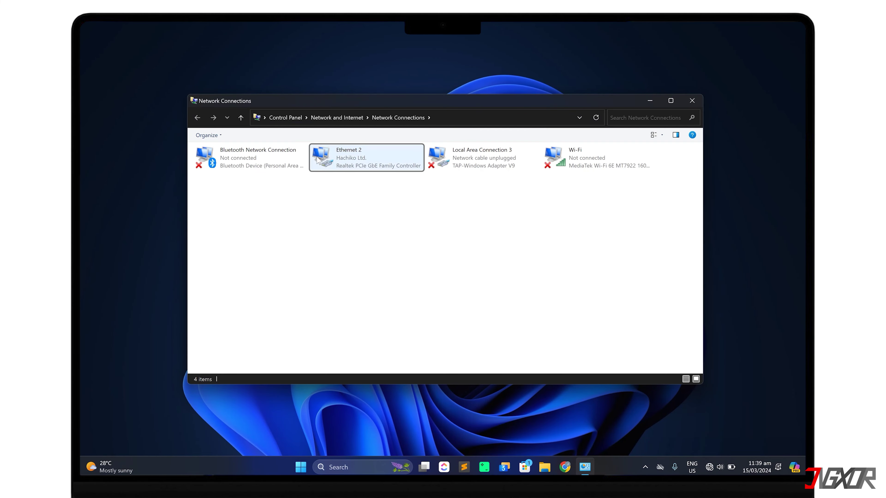
pyautogui.click(385, 159)
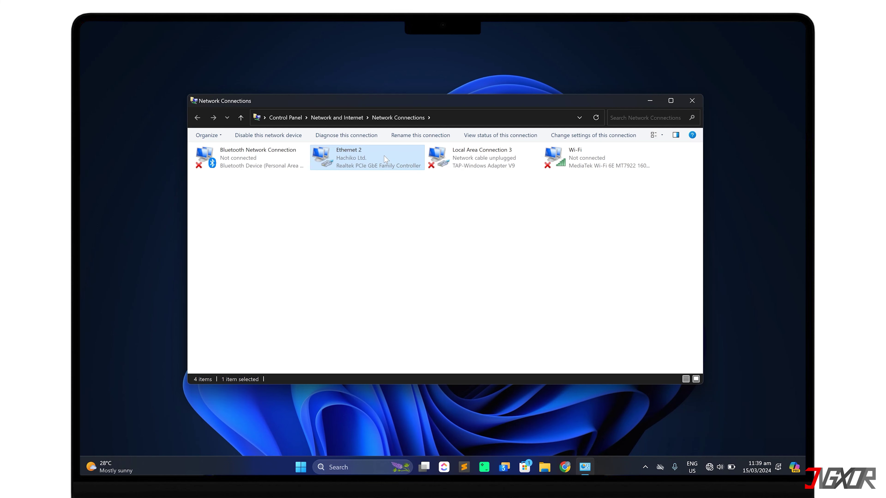
pyautogui.rightClick(385, 159)
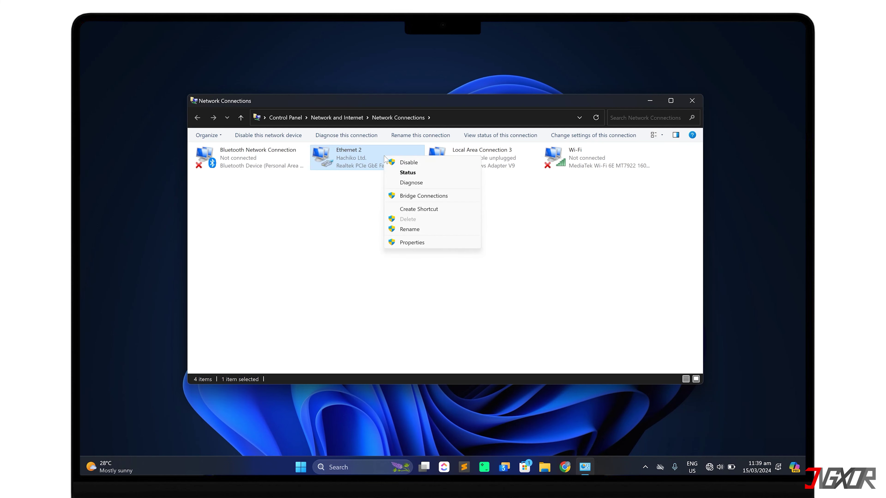
pyautogui.click(407, 164)
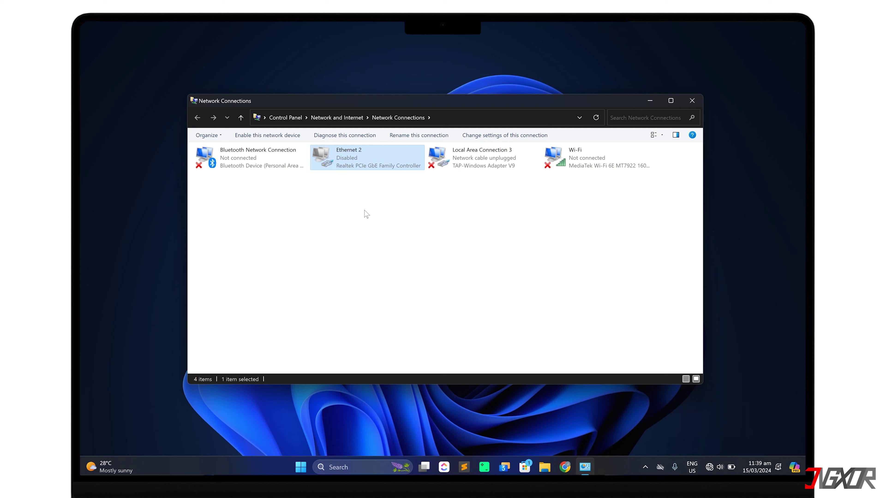
pyautogui.rightClick(365, 158)
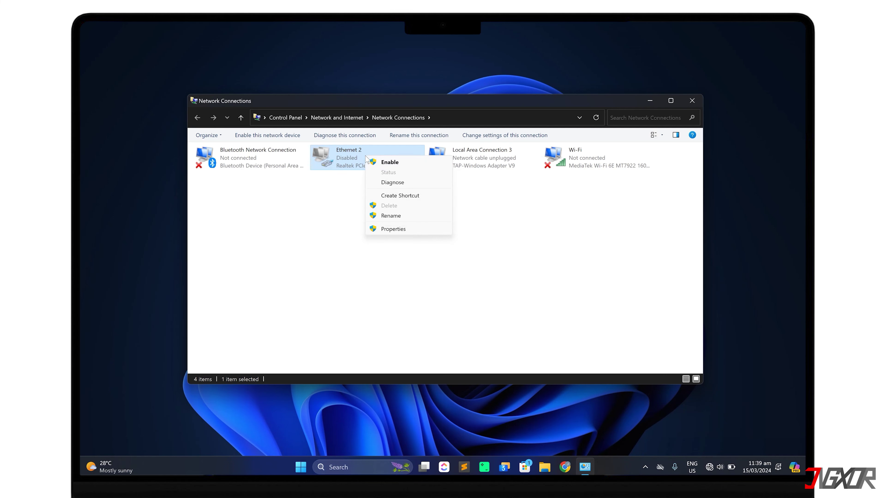
pyautogui.click(390, 164)
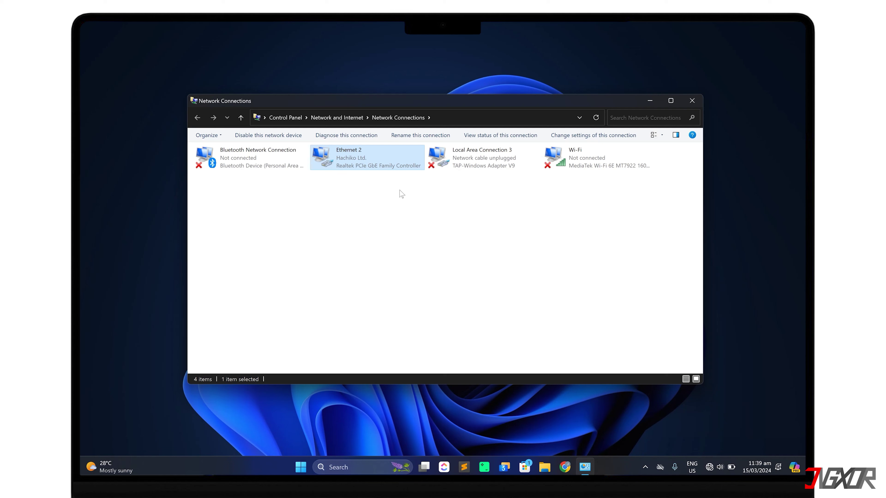
# - Diagnose Ethernet 2, review the Ethernet cable check advice in Get Help, then close it
pyautogui.rightClick(362, 156)
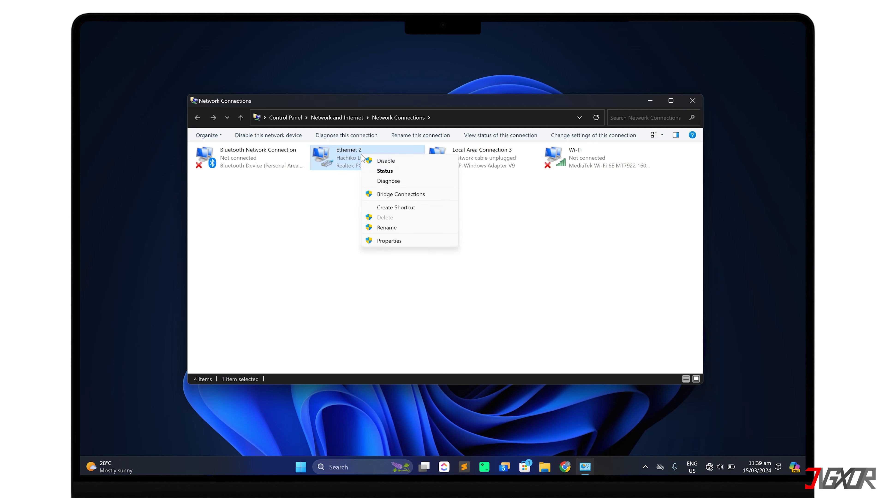
pyautogui.click(402, 182)
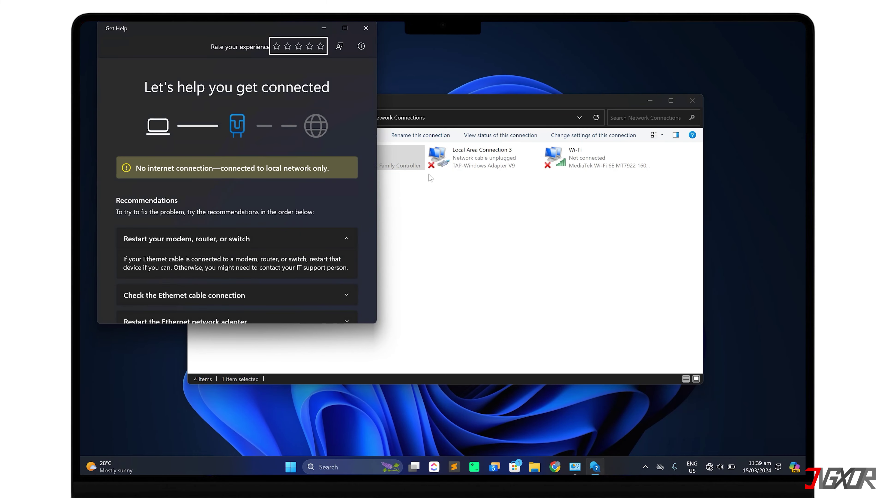
pyautogui.moveTo(253, 31); pyautogui.dragTo(316, 81)
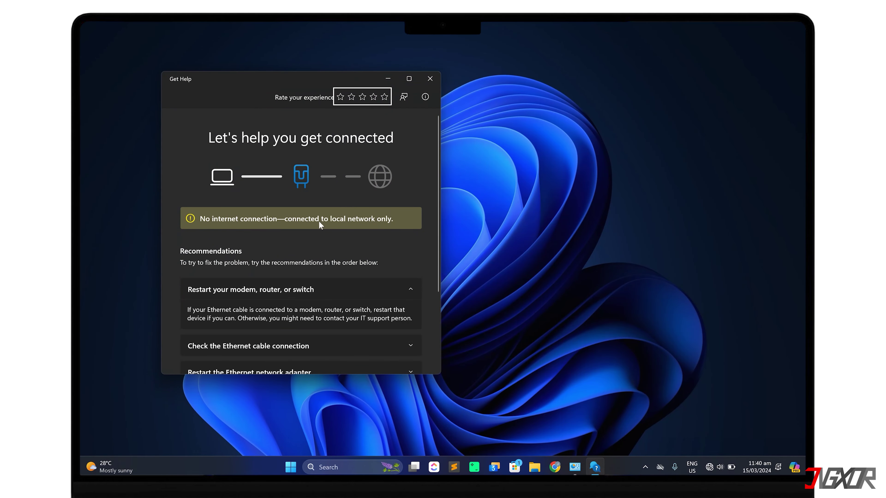
pyautogui.scroll(-3, 413, 253)
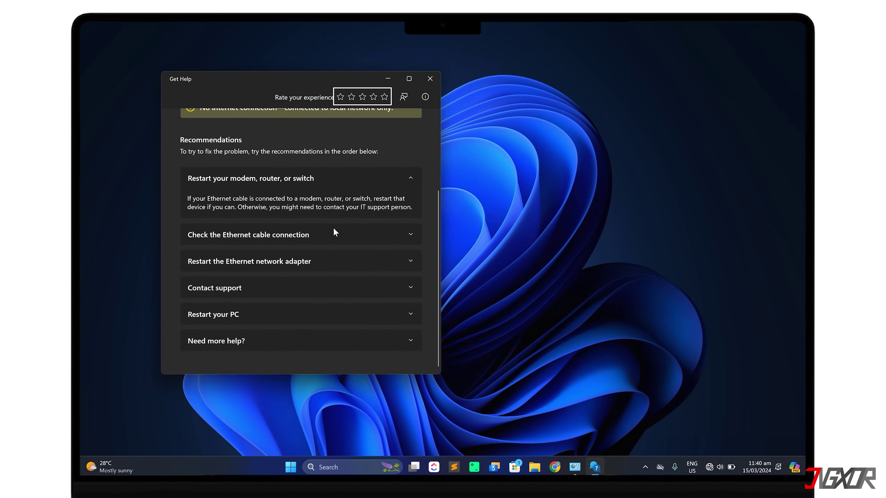
pyautogui.click(411, 237)
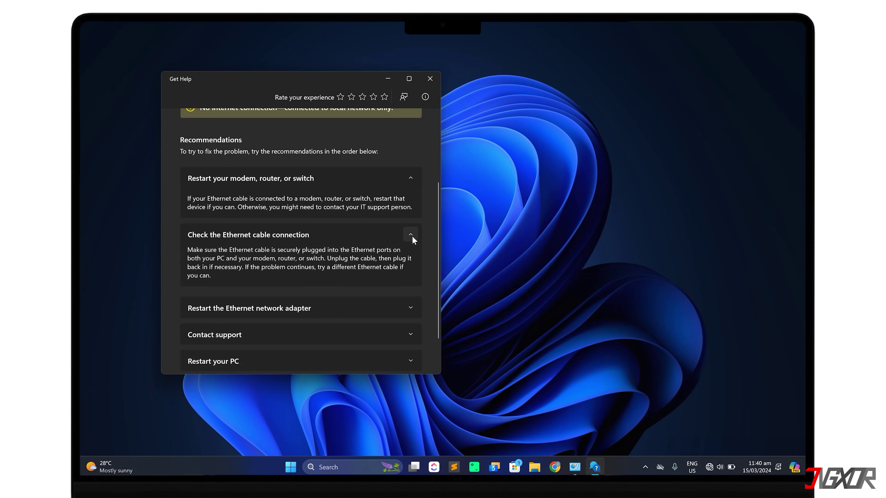
pyautogui.click(412, 237)
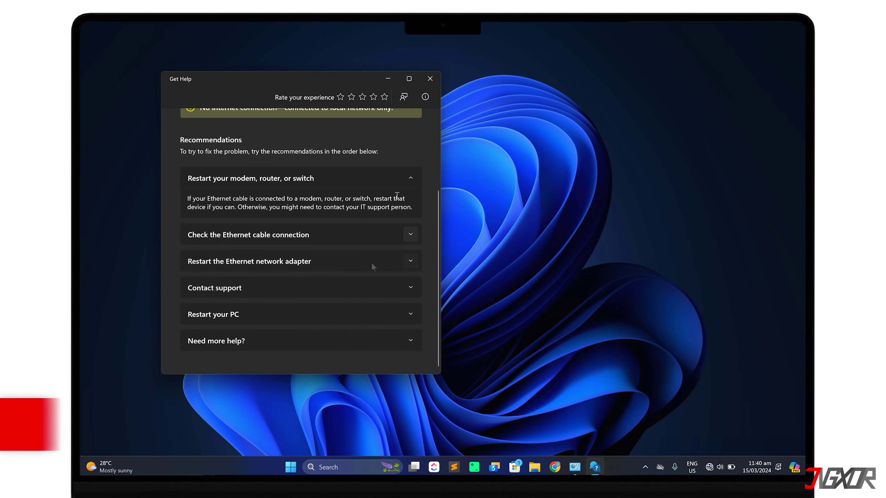
pyautogui.click(431, 78)
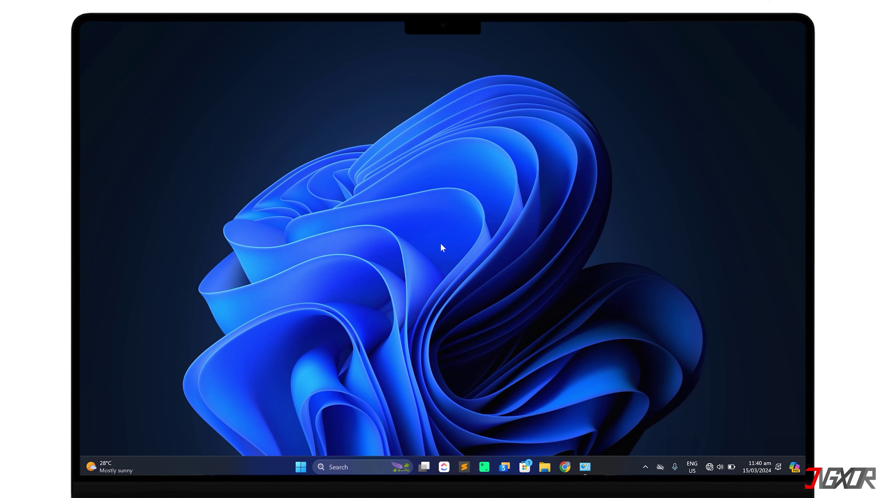
# - Open the Internet Protocol Version 4 properties of Ethernet 2 via Network and Sharing Center
pyautogui.press('super')
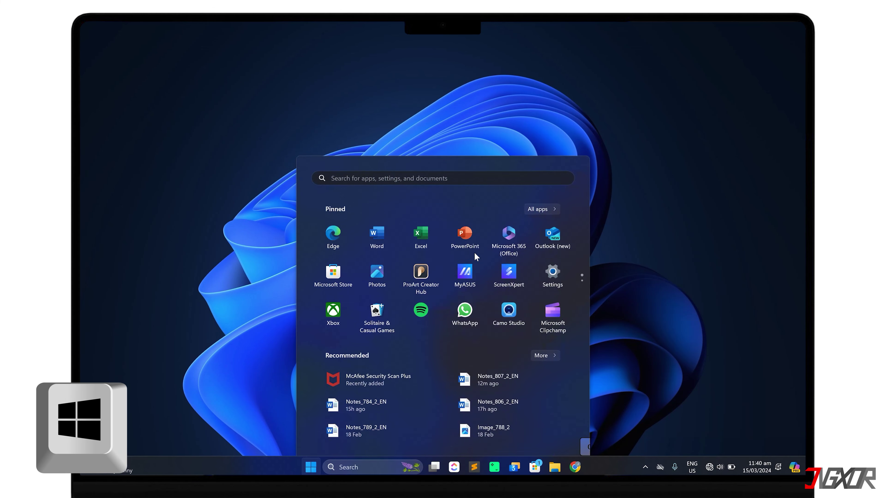
pyautogui.write('view network status and tasks')
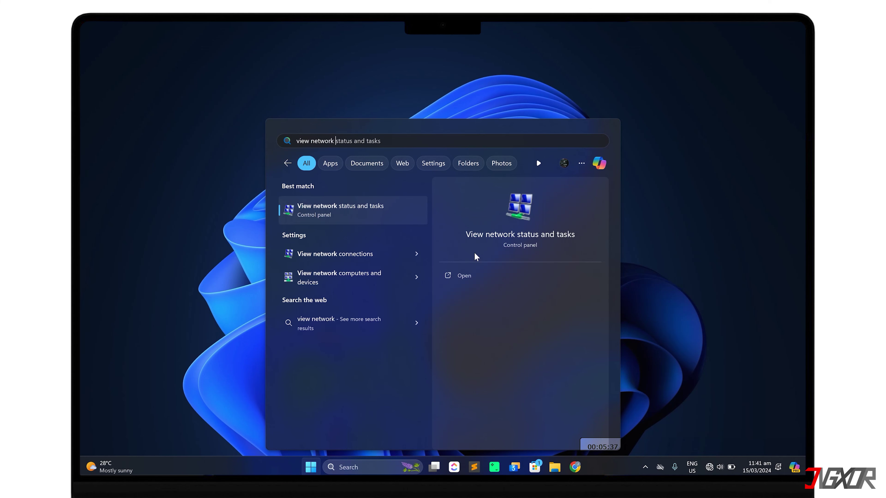
pyautogui.press('Return')
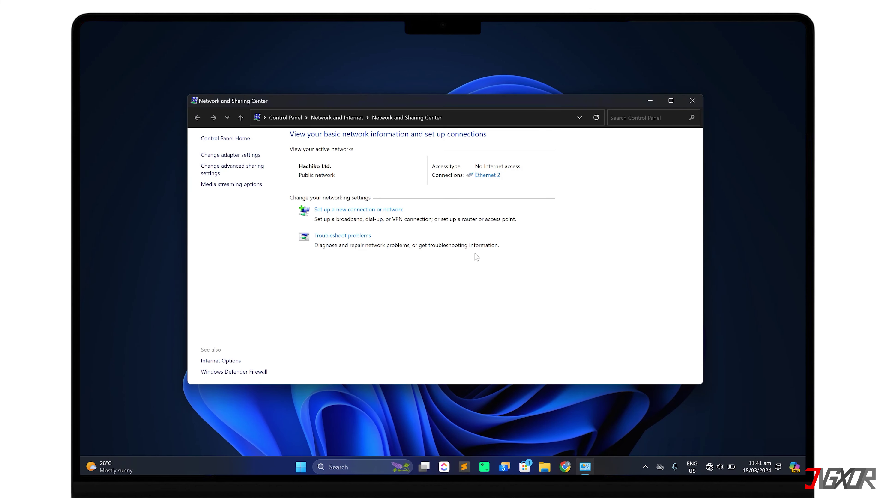
pyautogui.click(488, 175)
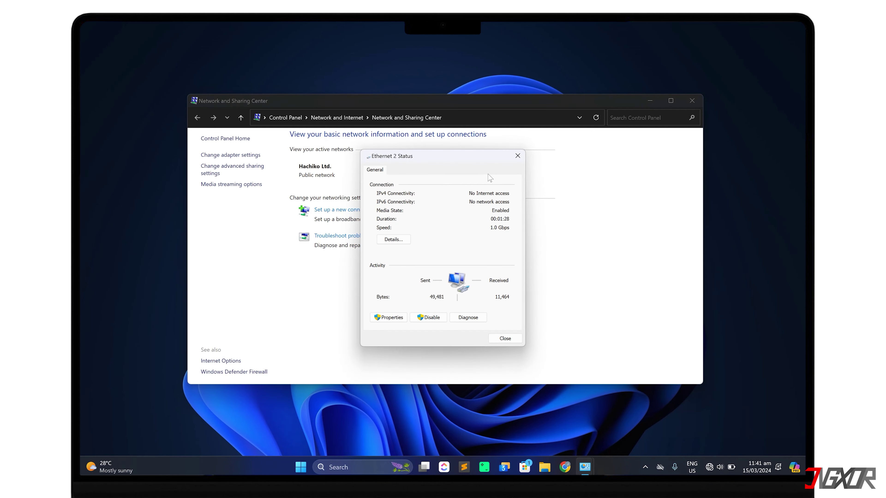
pyautogui.click(389, 318)
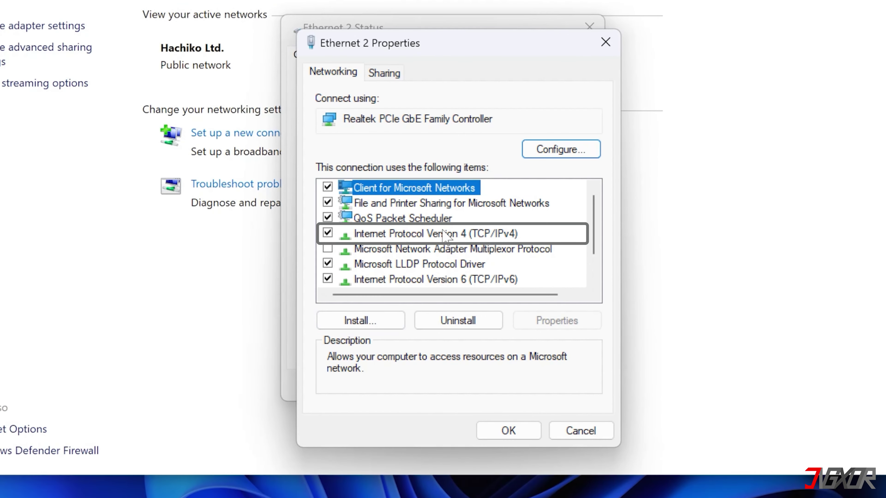
pyautogui.click(466, 233)
pyautogui.click(558, 320)
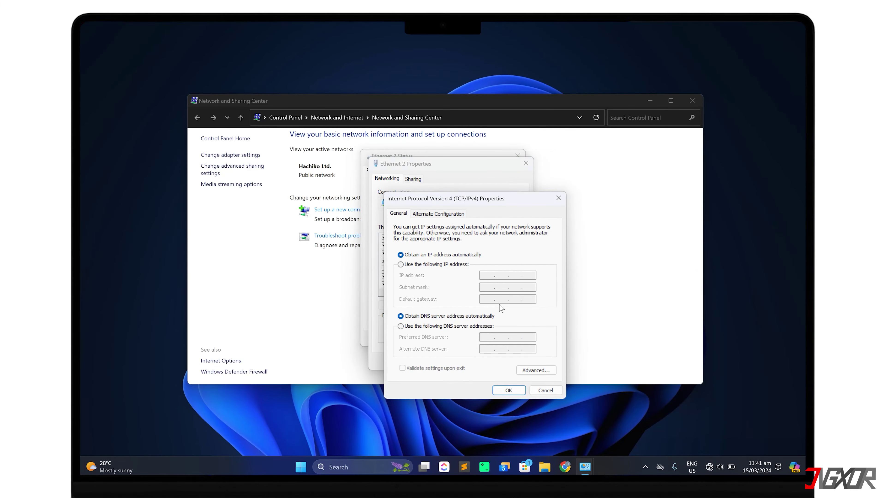
# - Set manual DNS servers: preferred 8.8.8.8 and alternate 8.8.4.4
pyautogui.click(400, 326)
pyautogui.write('8.8.8')
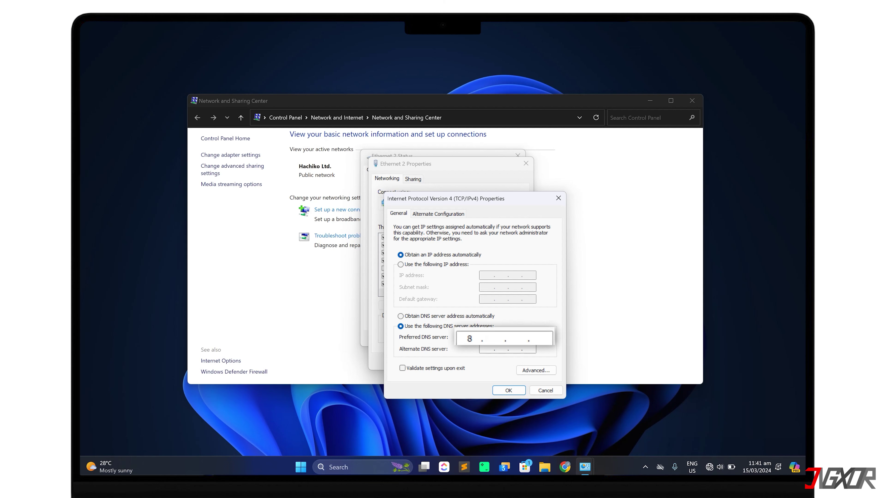
pyautogui.write('.8')
pyautogui.press('Tab')
pyautogui.write('8.8.4.4')
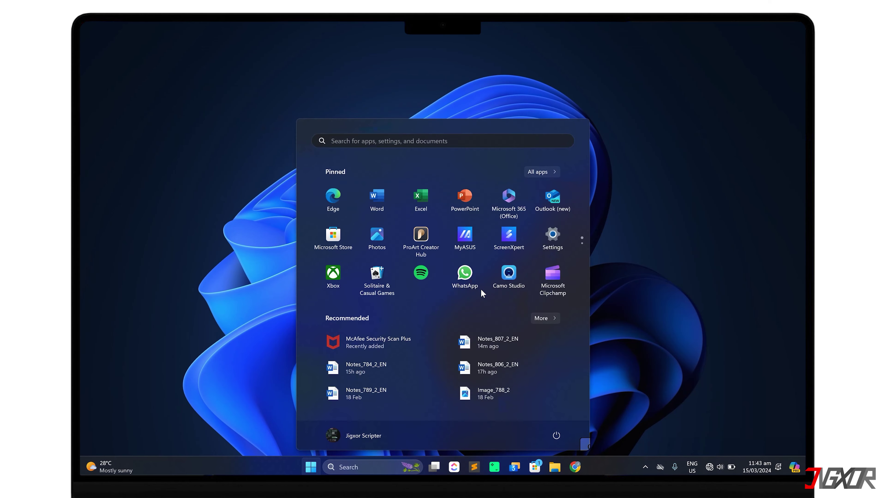
# - Search 'command' and run Command Prompt as administrator
pyautogui.write('command')
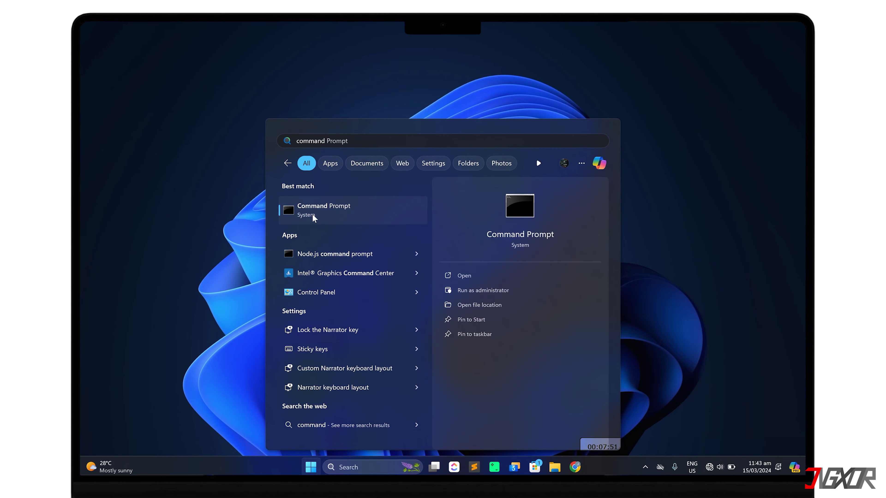
pyautogui.rightClick(372, 214)
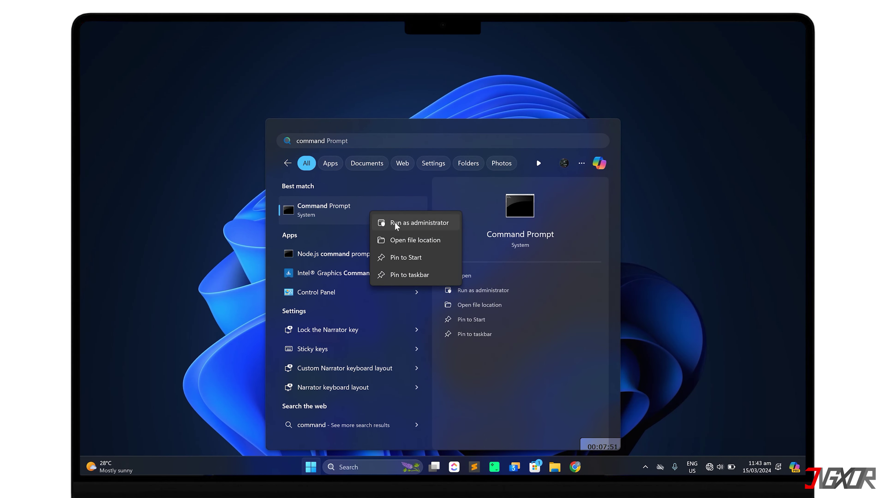
pyautogui.click(402, 228)
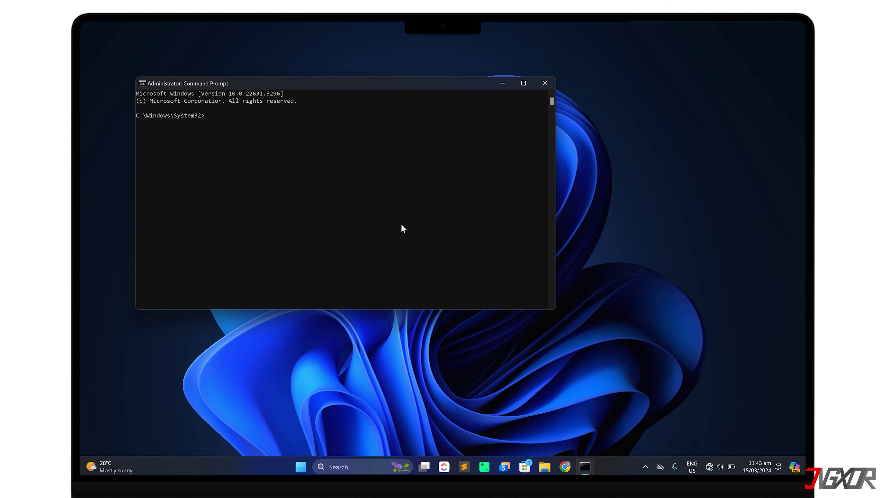
# - Reset Winsock and TCP/IP with 'netsh winsock reset' and 'netsh int ip reset'
pyautogui.write('netsh')
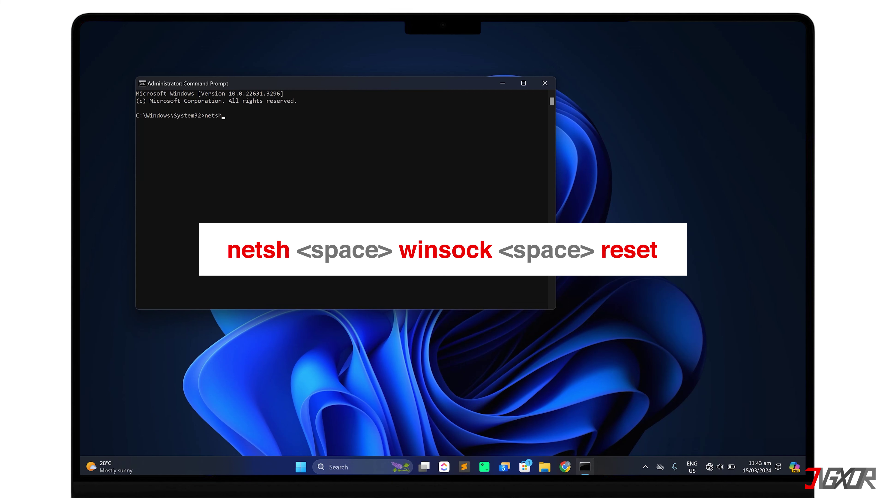
pyautogui.write(' winsock reset')
pyautogui.press('Return')
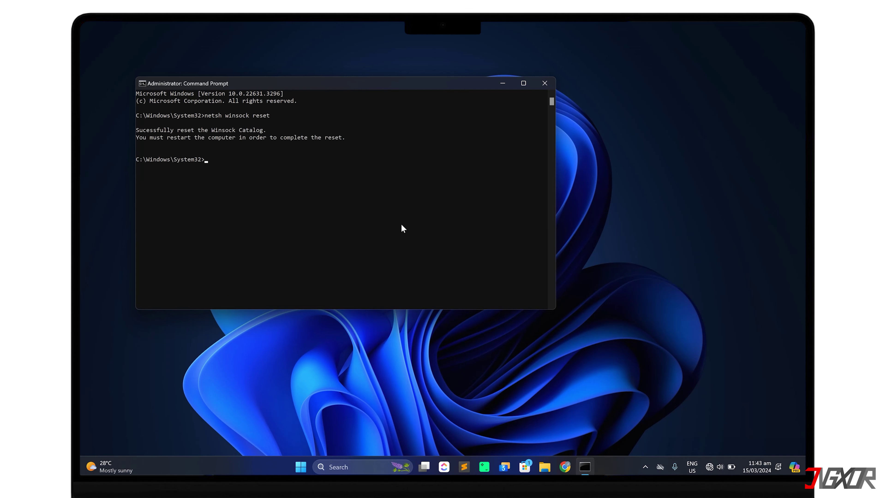
pyautogui.write('netsh')
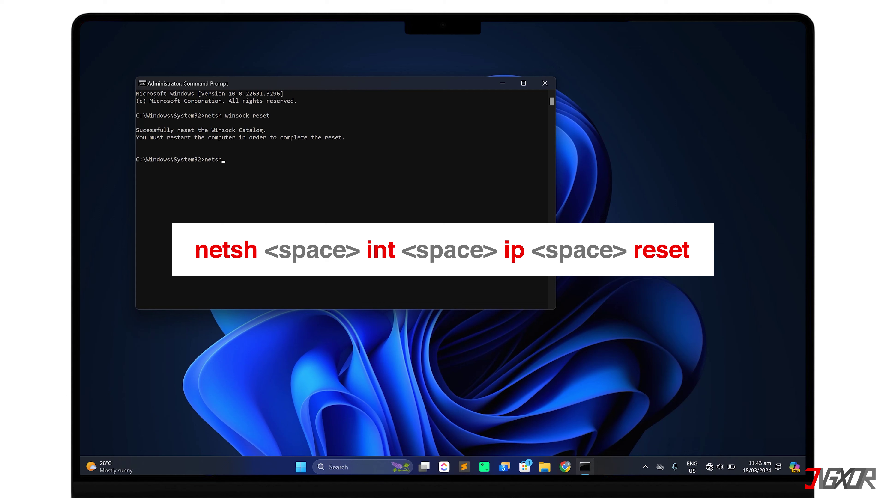
pyautogui.write(' int ip reset')
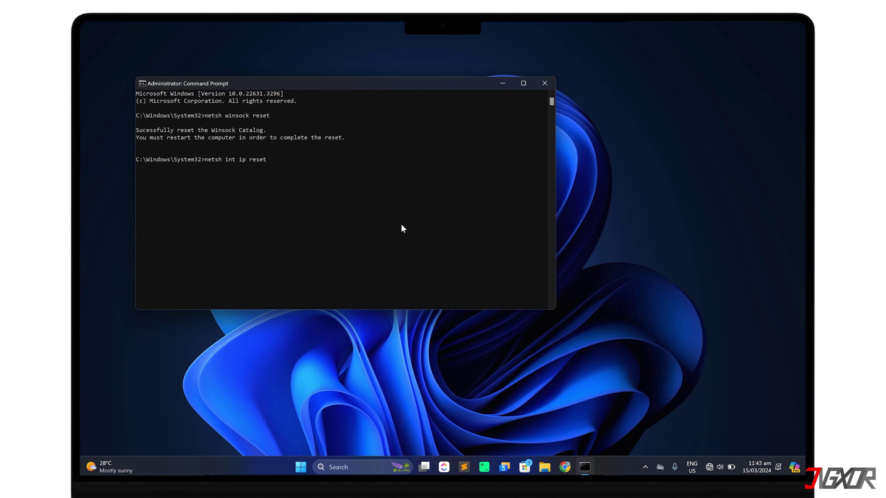
pyautogui.press('Return')
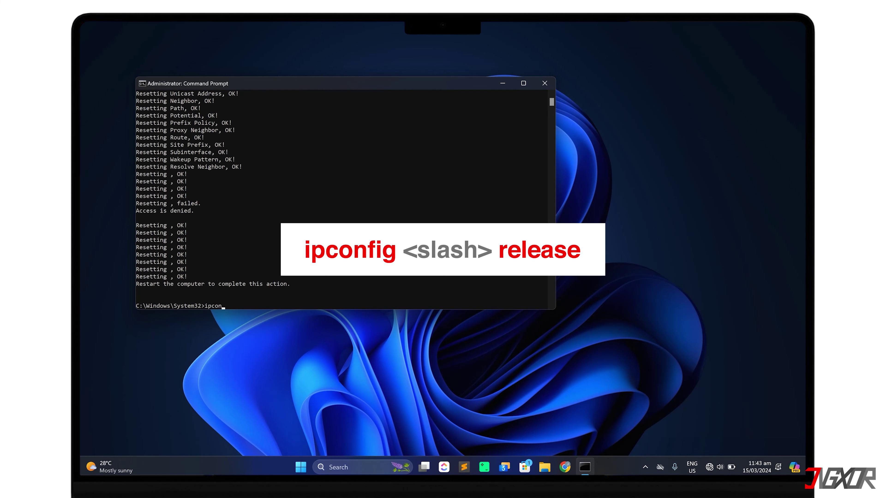
# - Release and renew the IP lease, flush the DNS cache, and close Command Prompt
pyautogui.write('ipconfig /release')
pyautogui.press('Return')
pyautogui.write('i')
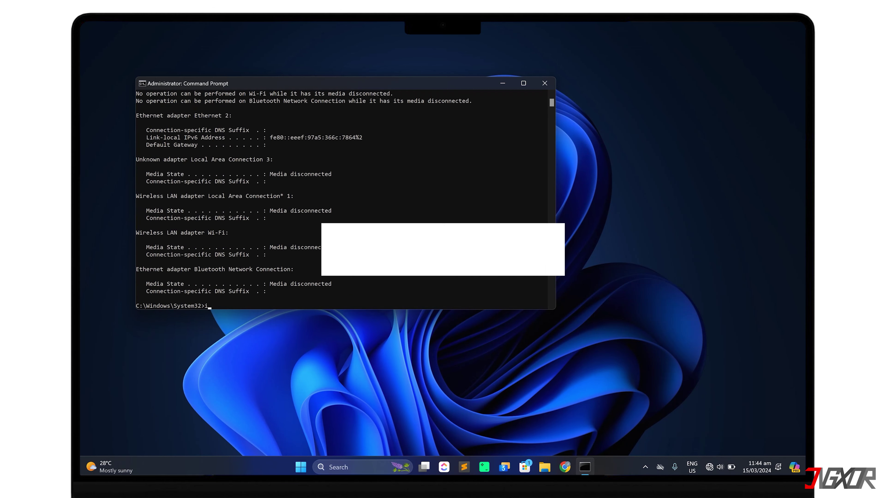
pyautogui.write('pconfig')
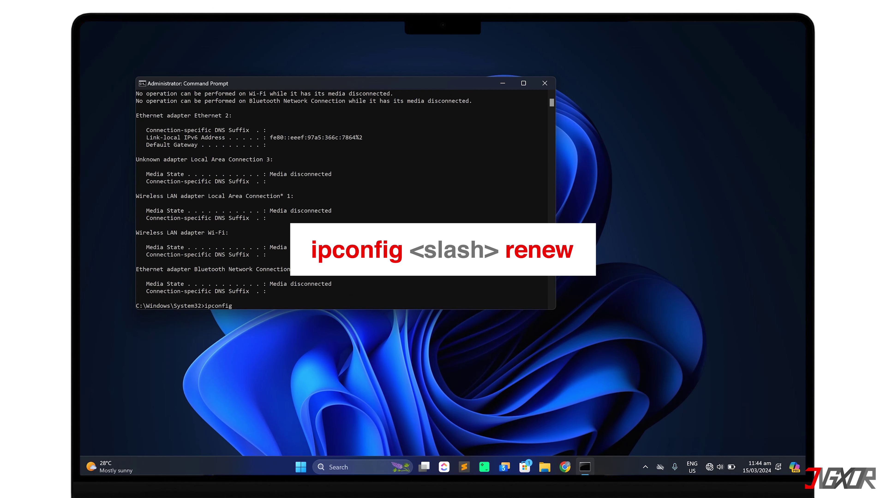
pyautogui.write(' /renew')
pyautogui.press('Return')
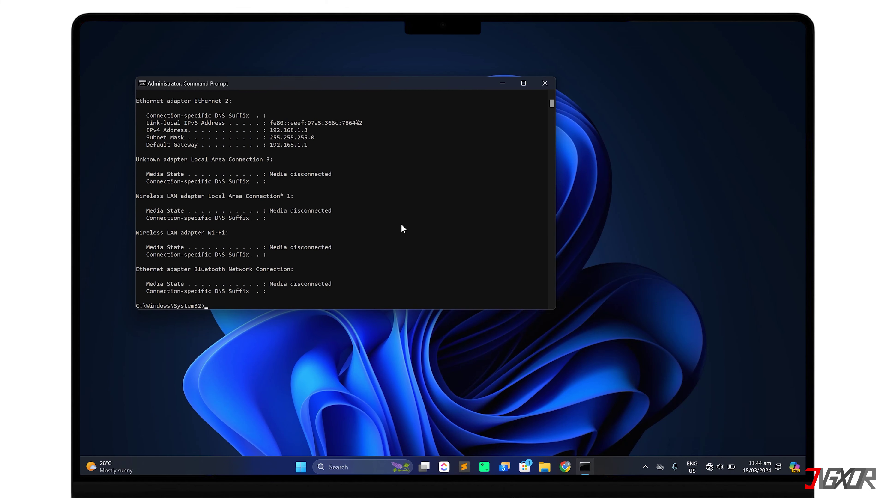
pyautogui.write('ipconfig ')
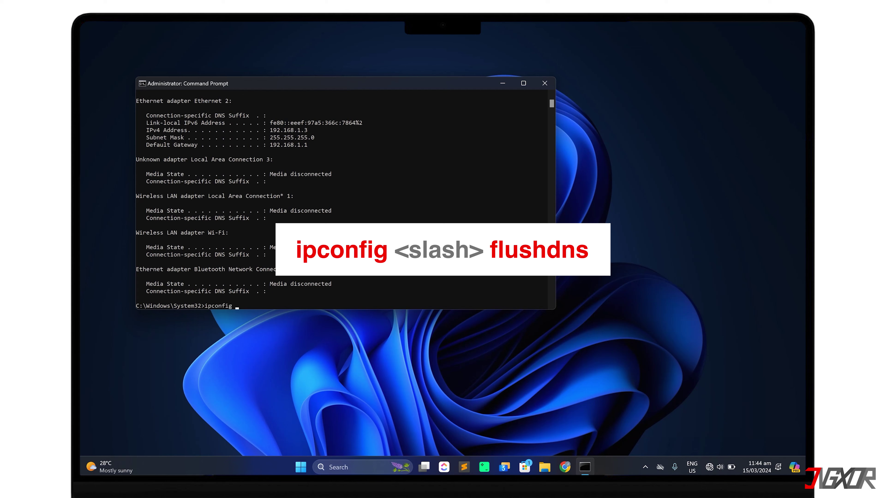
pyautogui.write('/flushdns')
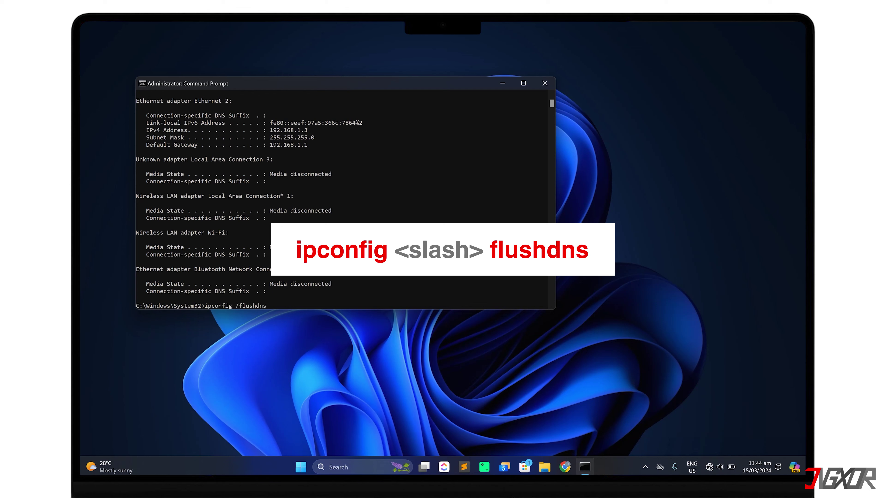
pyautogui.press('Return')
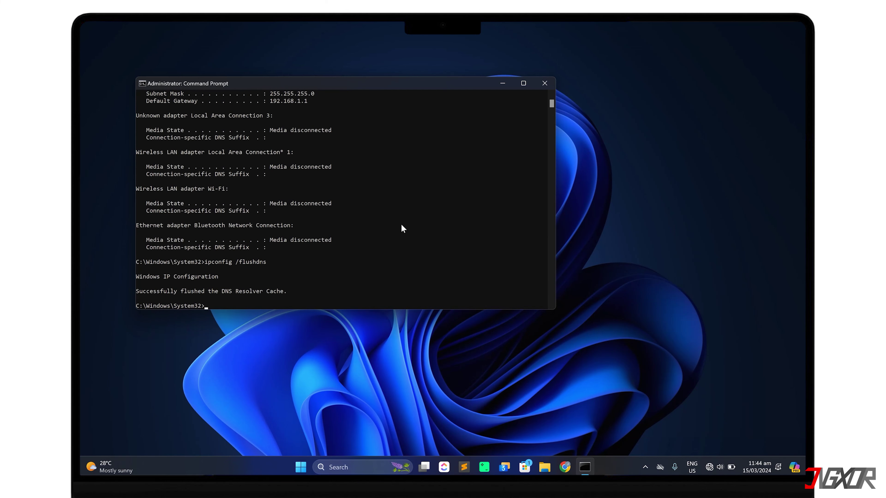
pyautogui.click(544, 84)
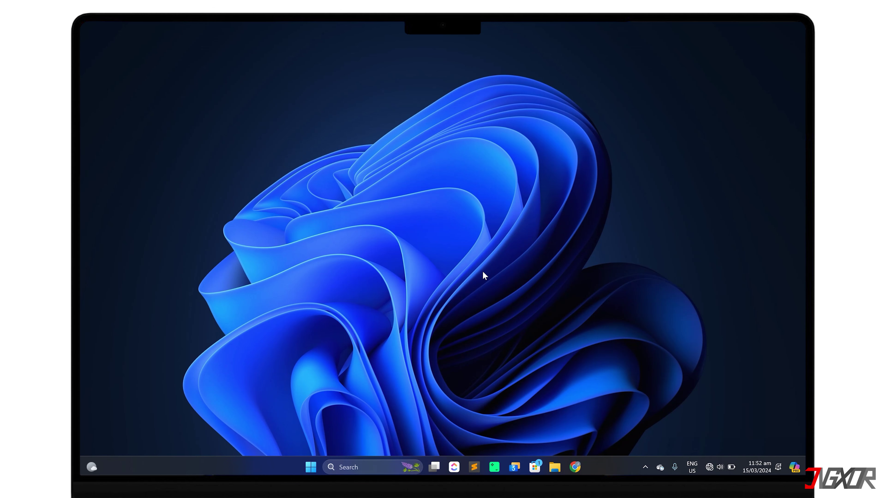
# - Bring up the Start menu with the Windows key
pyautogui.press('super')
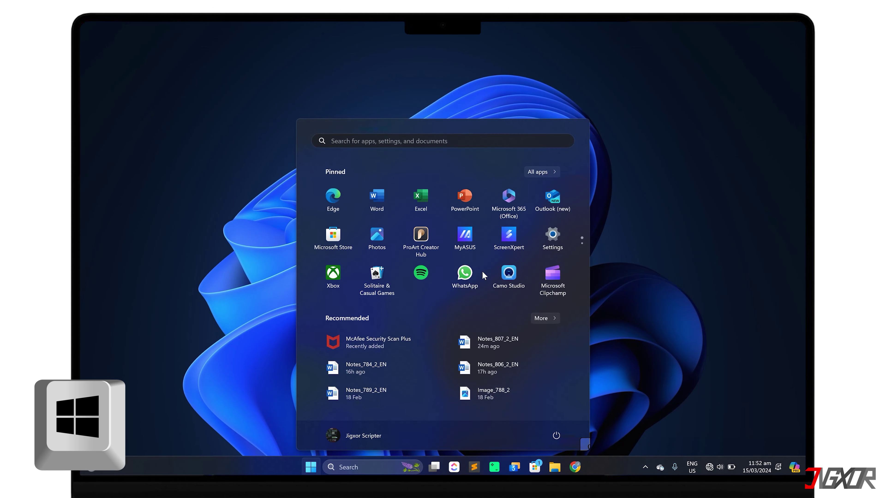
# - Open Device Manager, expand Network adapters, and uninstall the Realtek PCIe GbE Family Controller driver
pyautogui.write('device manager')
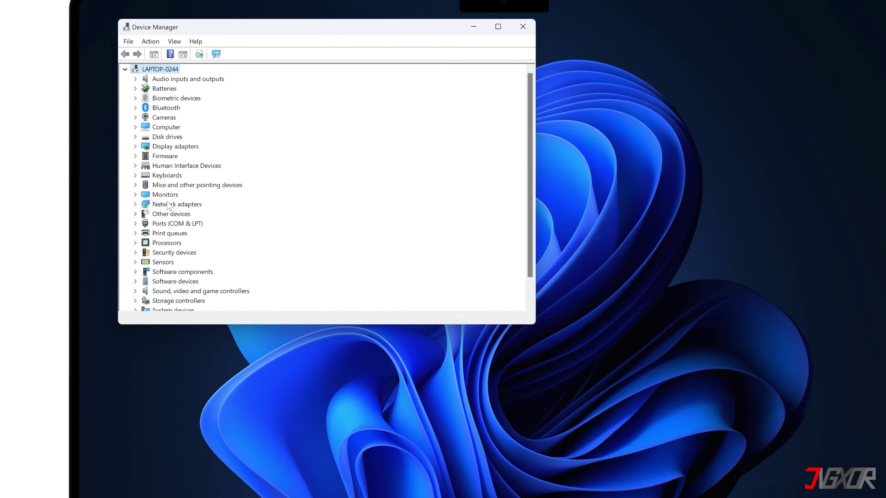
pyautogui.click(136, 198)
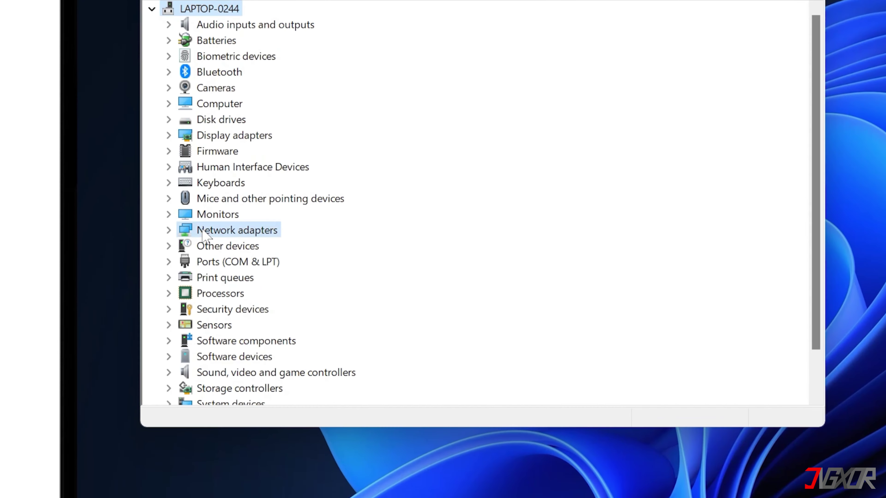
pyautogui.click(128, 198)
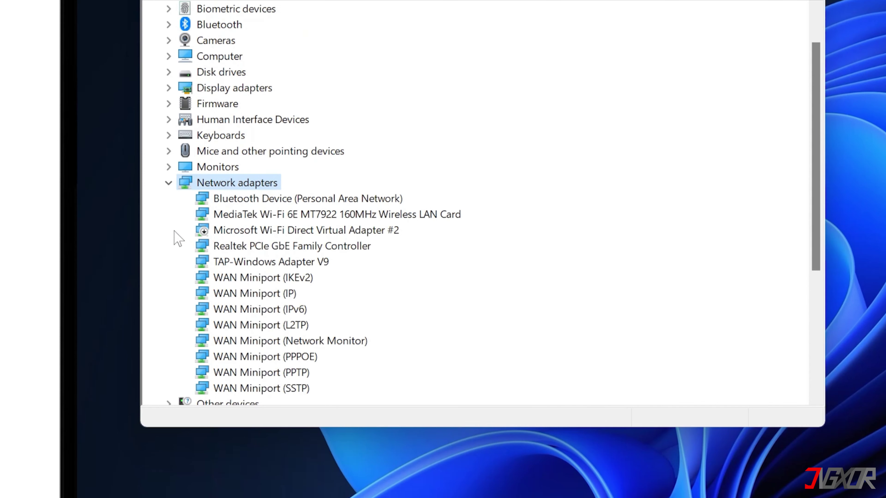
pyautogui.rightClick(313, 247)
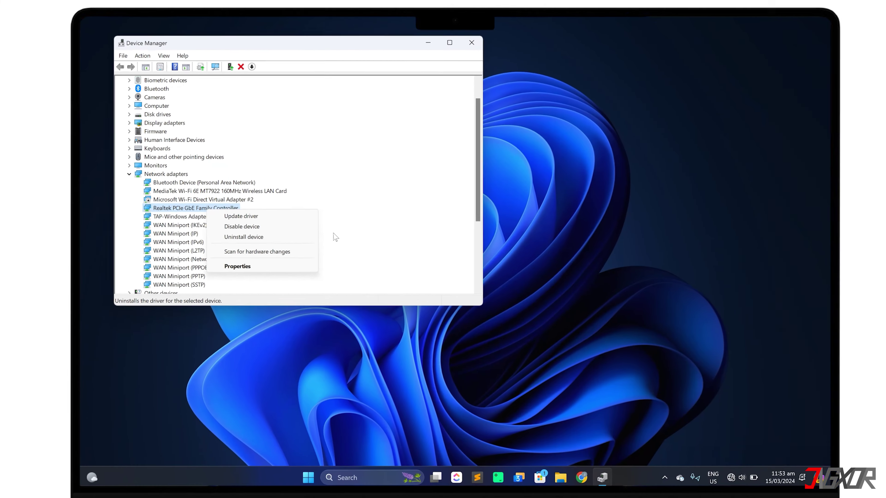
pyautogui.click(465, 44)
# - Close Device Manager, restart the PC from Start > Power, and reopen Start search
pyautogui.click(466, 44)
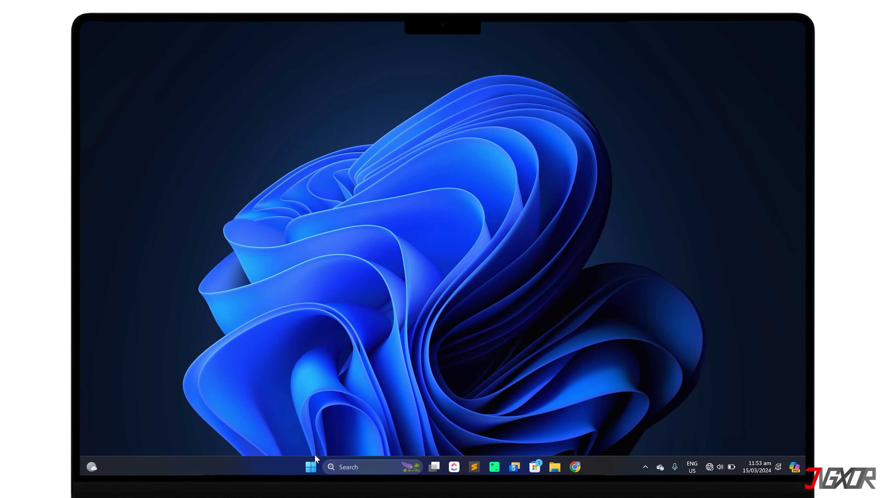
pyautogui.click(311, 464)
pyautogui.click(556, 435)
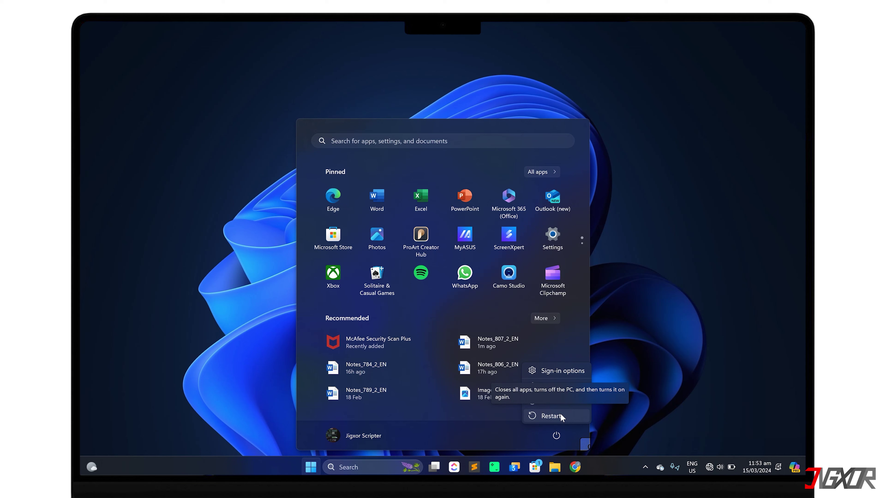
pyautogui.click(619, 306)
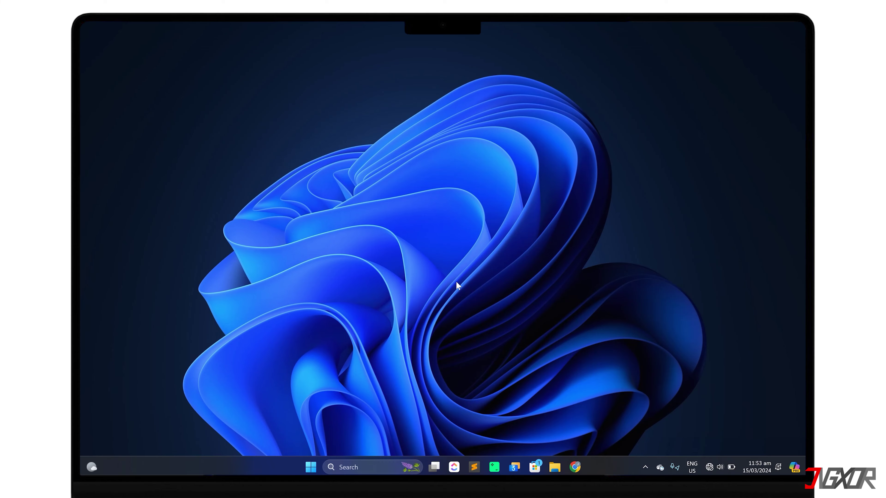
pyautogui.press('super')
# - Go to Settings > Network & internet > Advanced network settings > Network reset, then close Settings
pyautogui.write('settings')
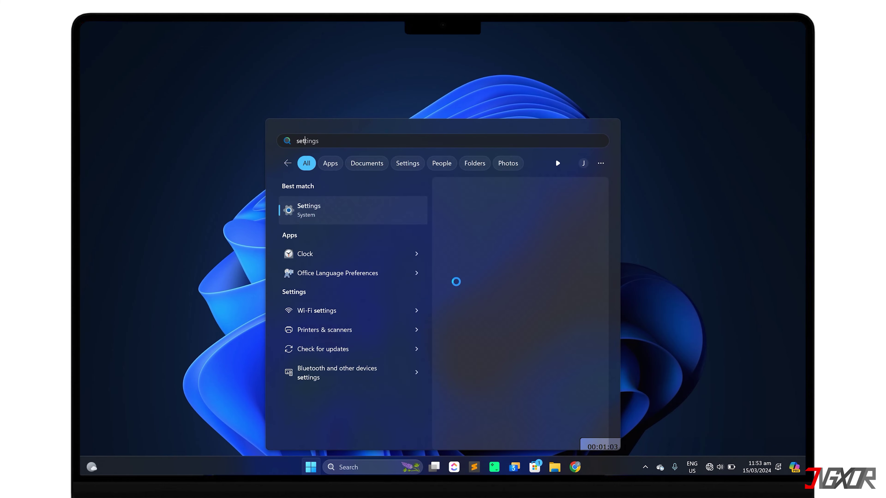
pyautogui.click(459, 277)
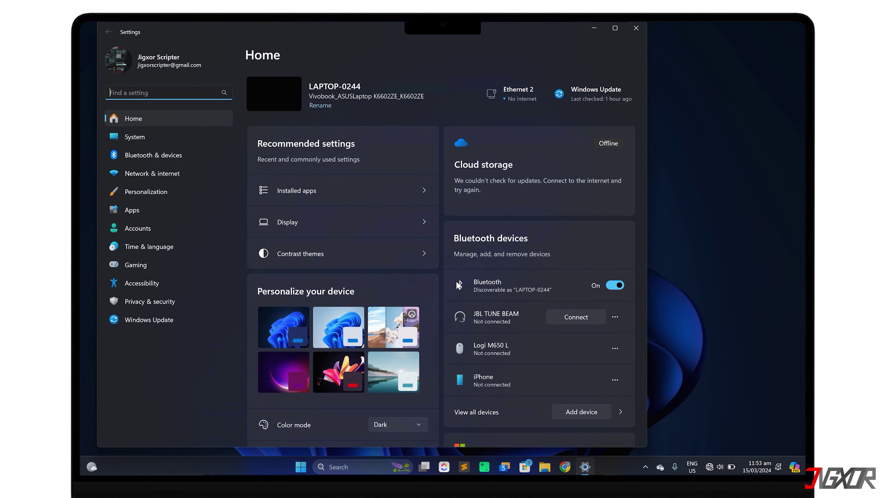
pyautogui.click(180, 174)
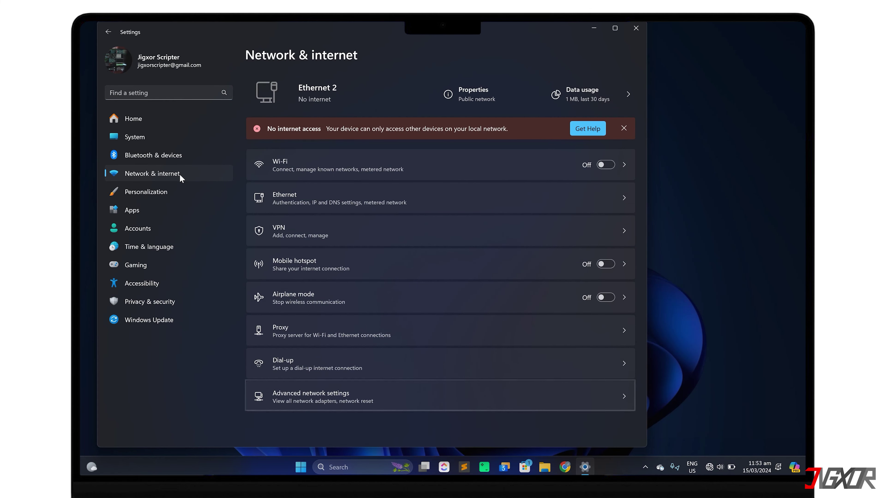
pyautogui.click(380, 399)
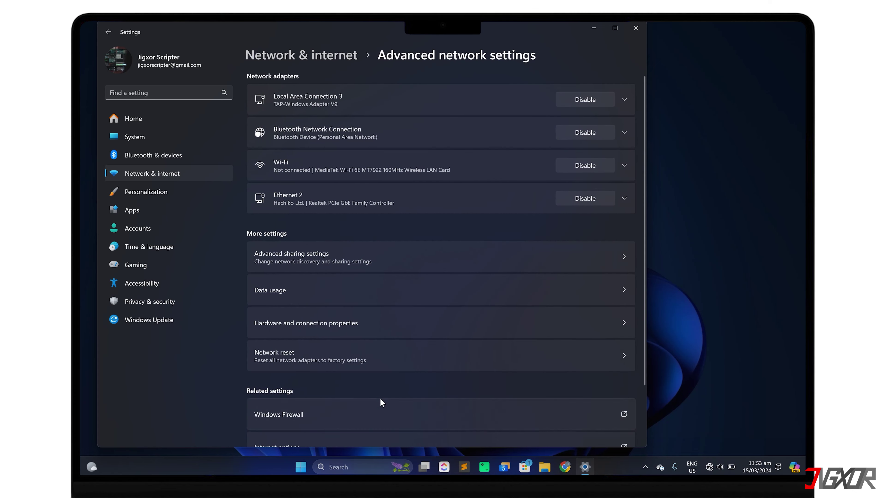
pyautogui.click(392, 366)
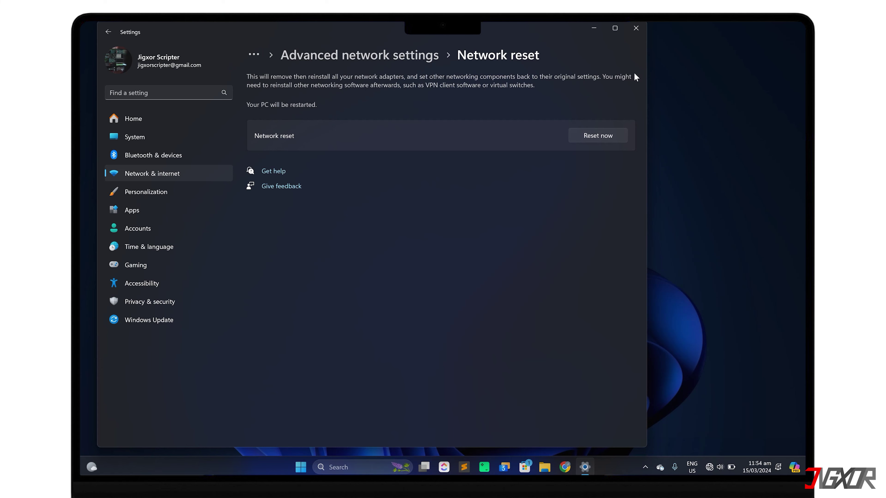
pyautogui.click(636, 28)
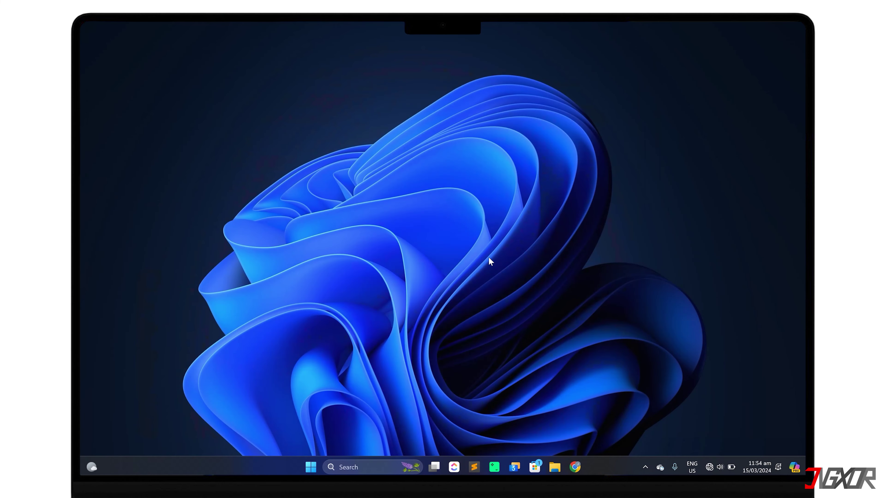